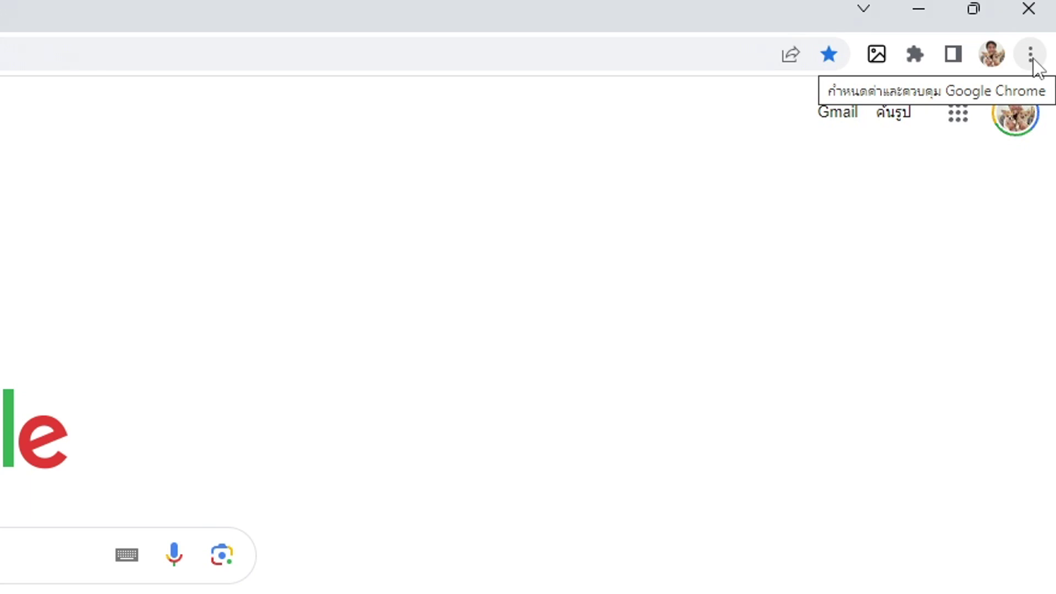
- In Chrome's system settings, turn off continuing to run background apps when Google Chrome is closed
click(1031, 58)
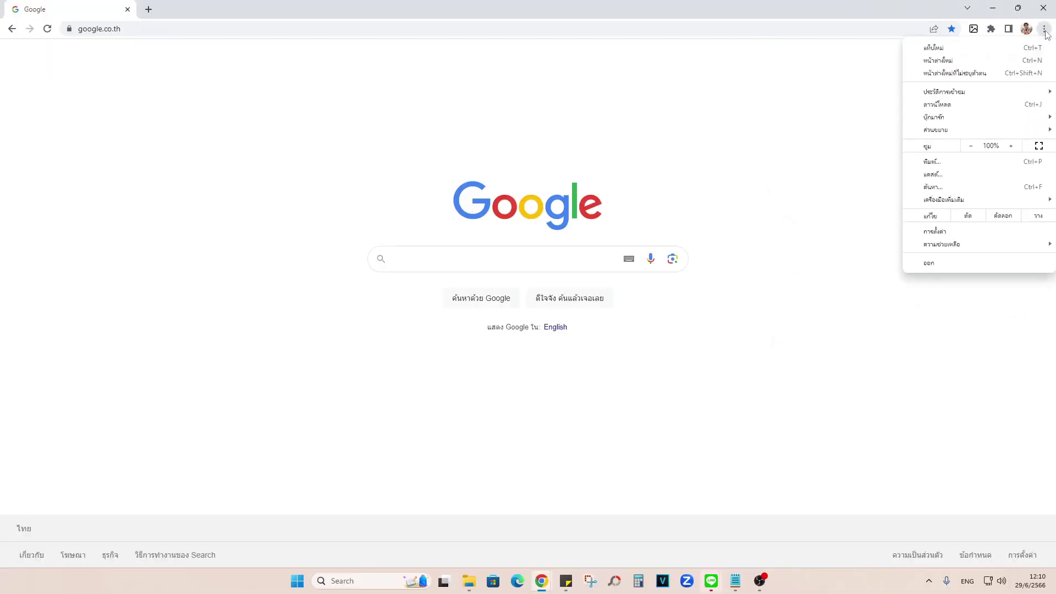
click(941, 232)
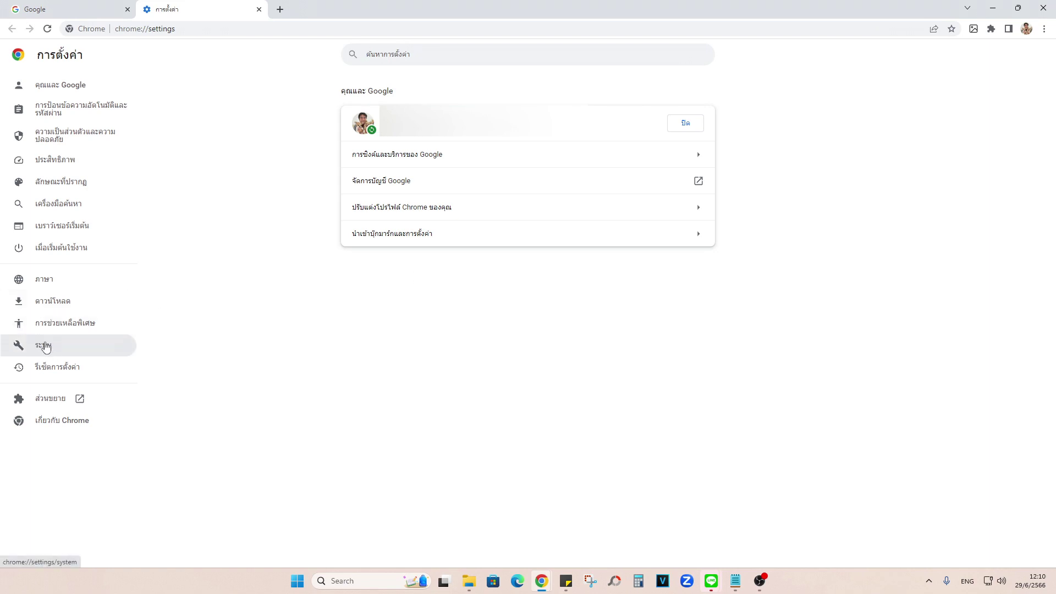
click(45, 348)
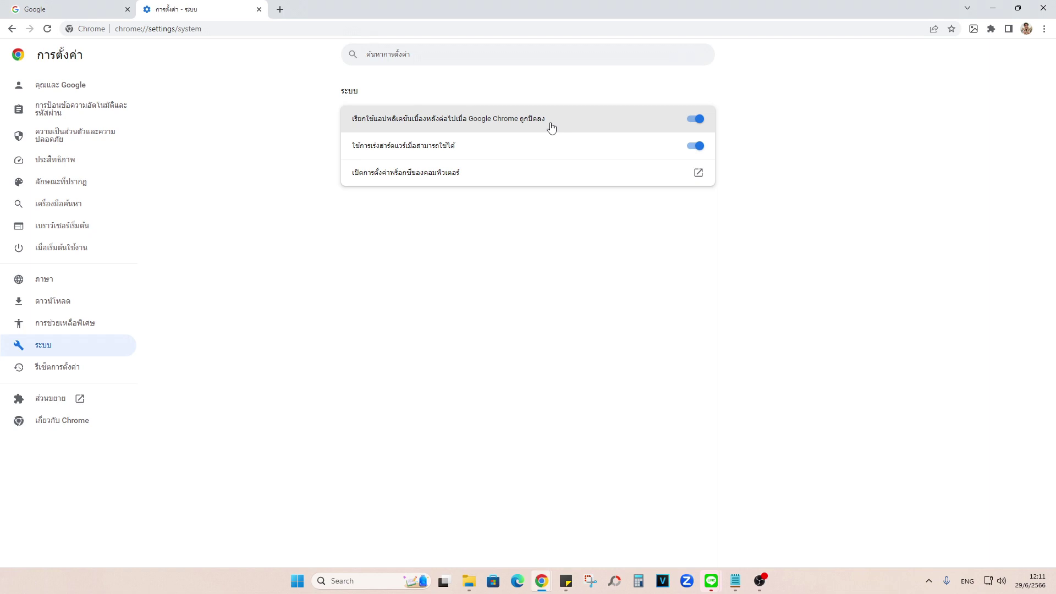
click(695, 122)
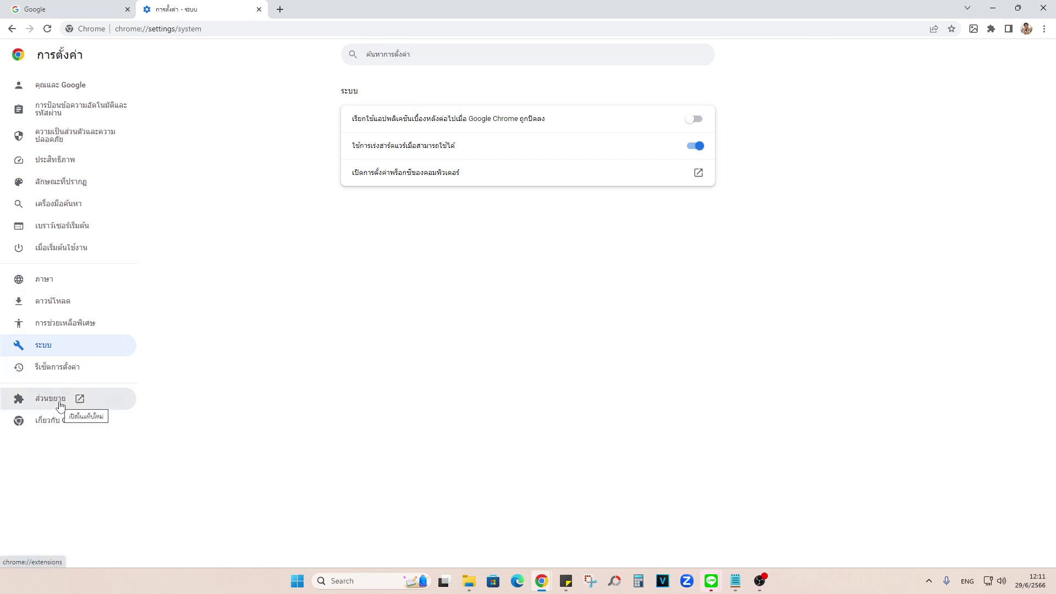
- Remove the Google Translate (Google แปลภาษา) and Google Docs Offline (Google เอกสารแบบออฟไลน์) extensions and close the extensions page
click(60, 405)
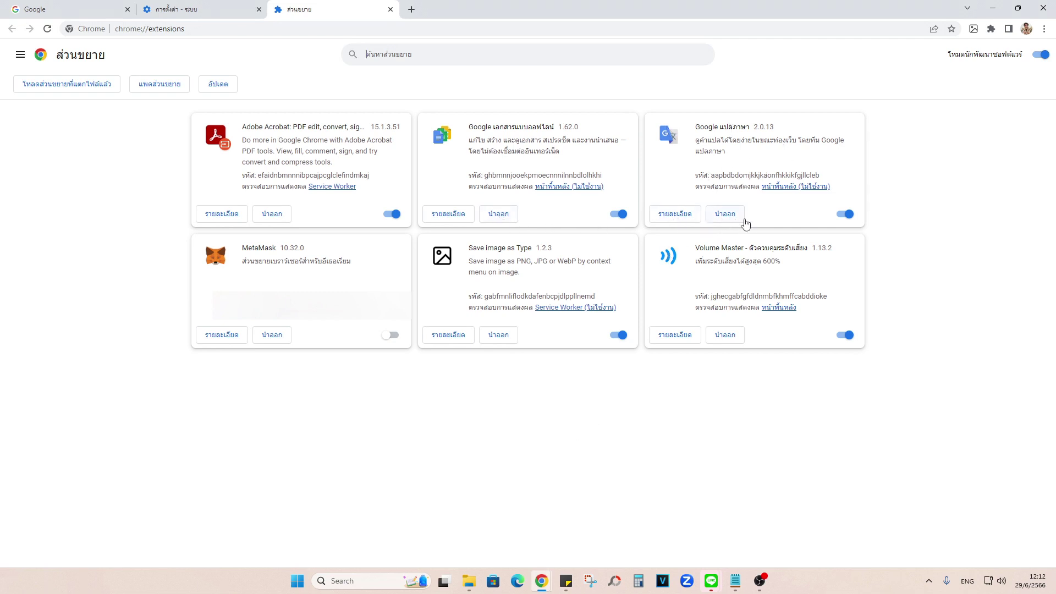
click(726, 215)
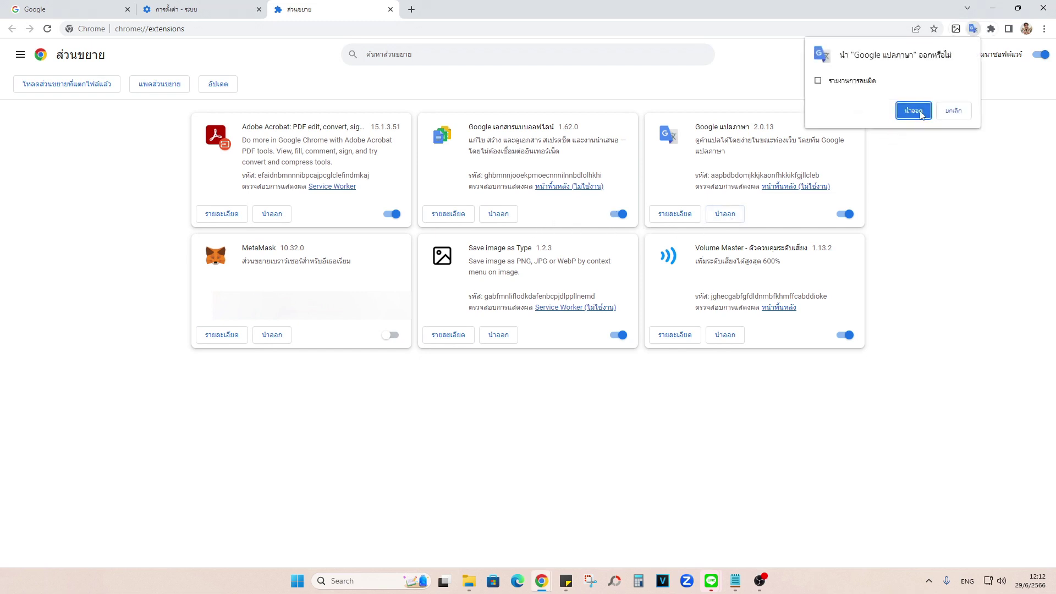
click(921, 113)
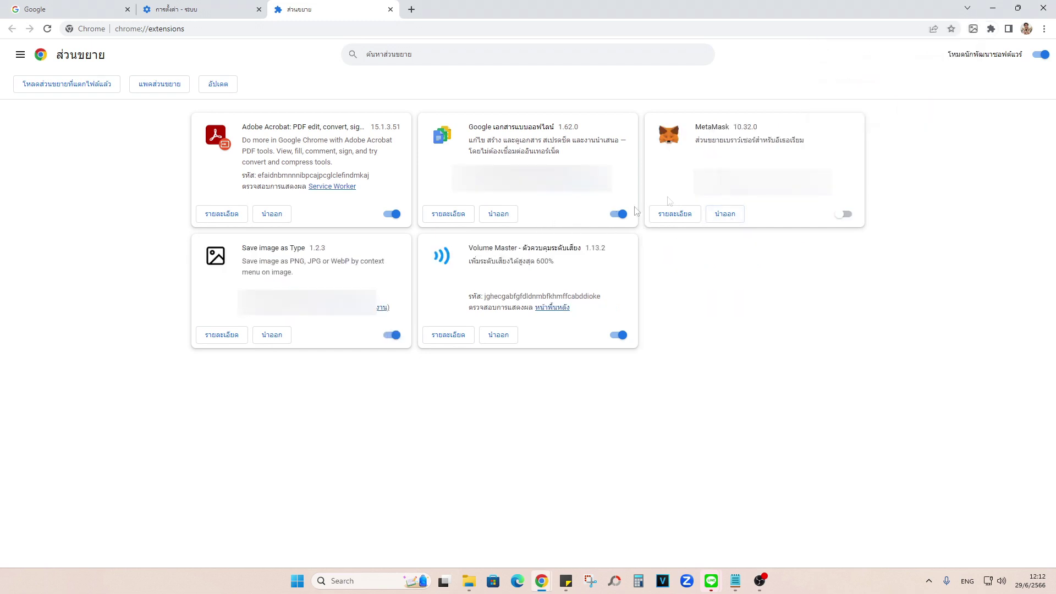
click(501, 217)
click(922, 122)
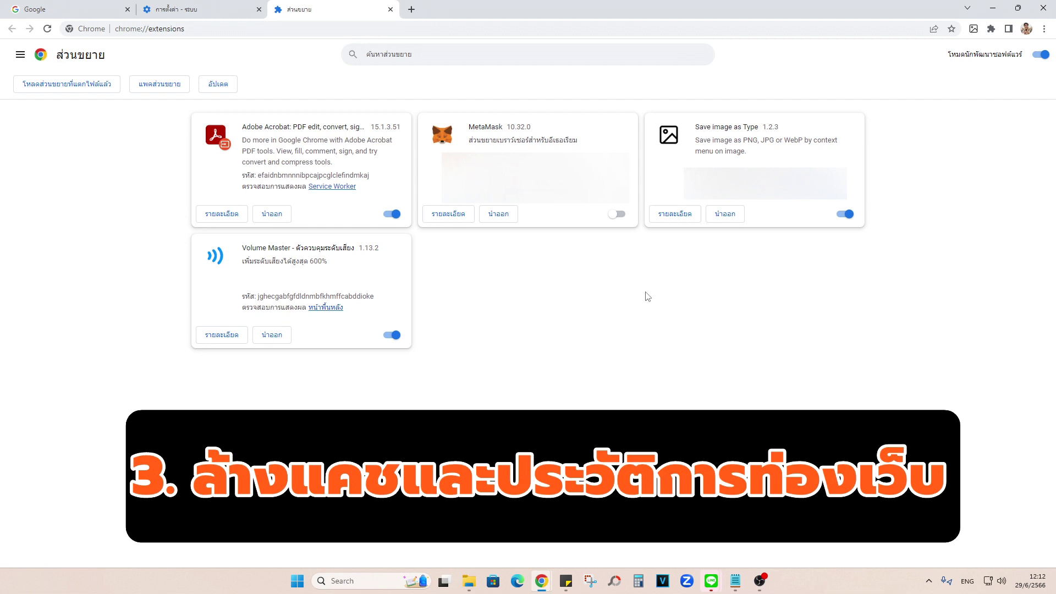
click(390, 10)
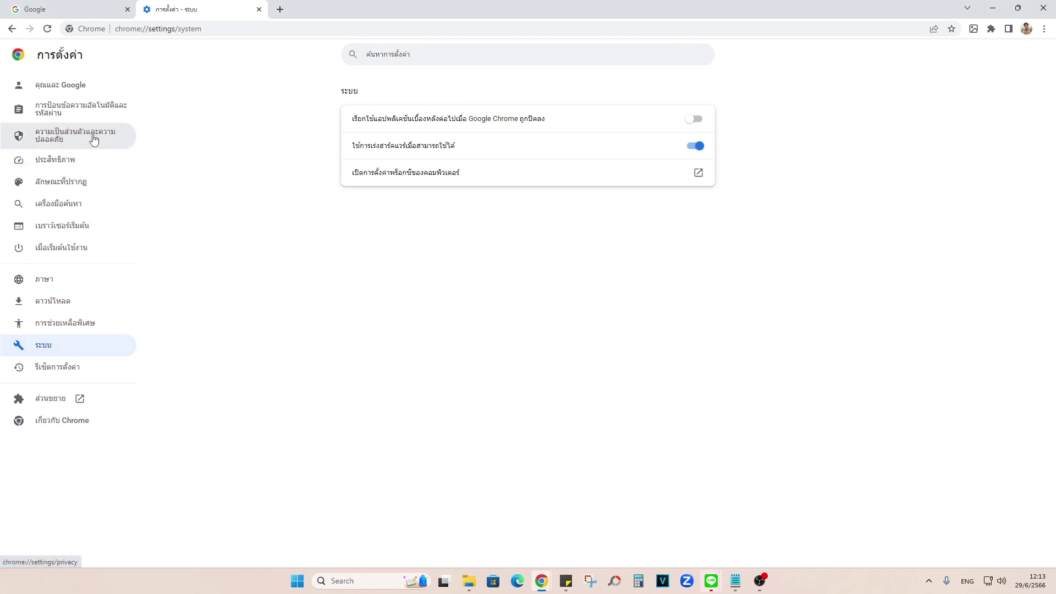
- Open the option to clear browsing data in the privacy and security settings and review its basic and advanced data categories
click(52, 140)
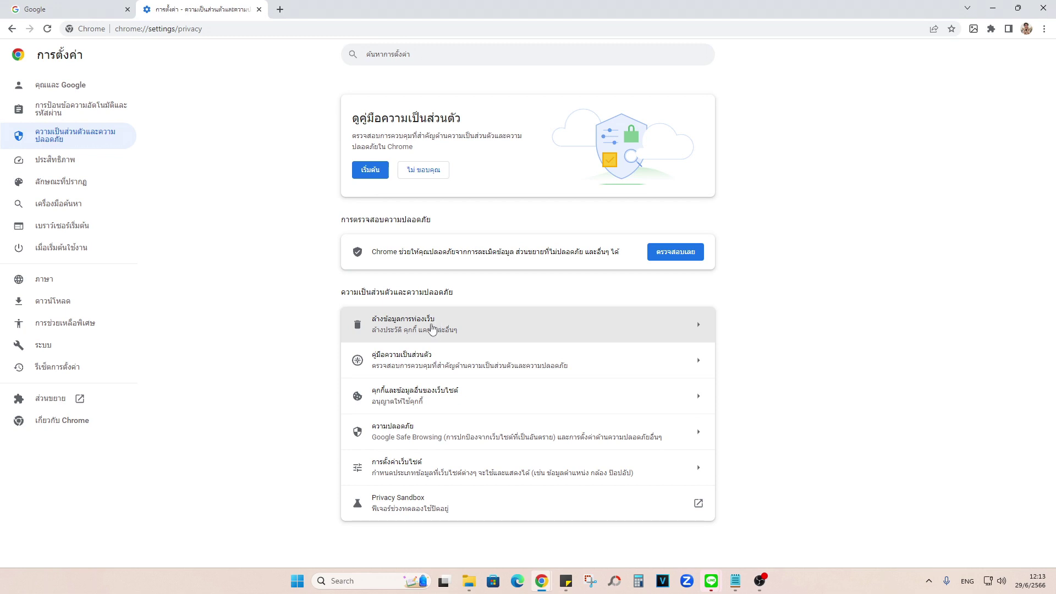
click(432, 328)
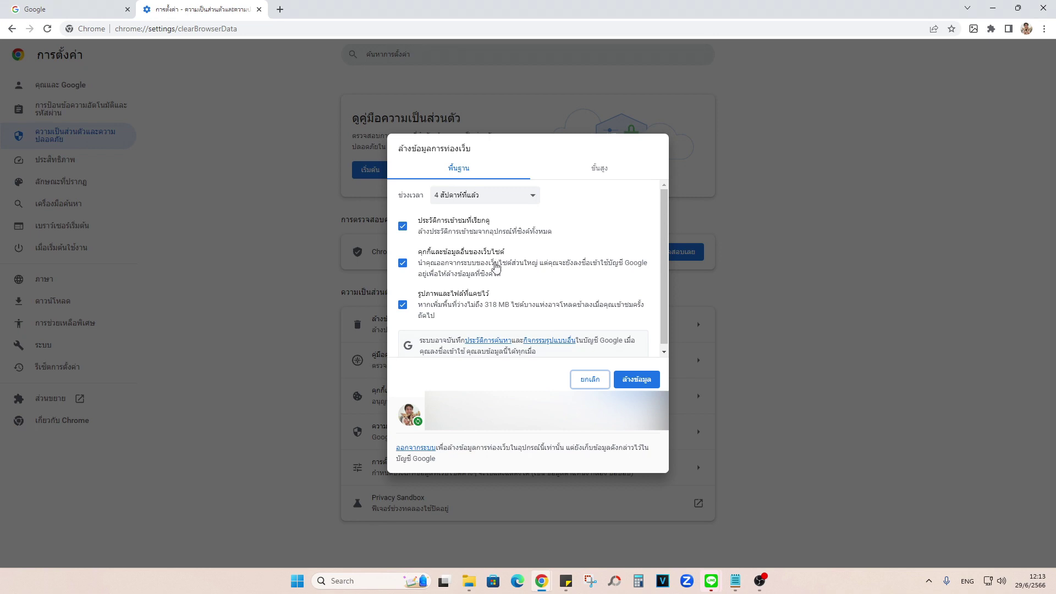
scroll(495, 265, down, 1)
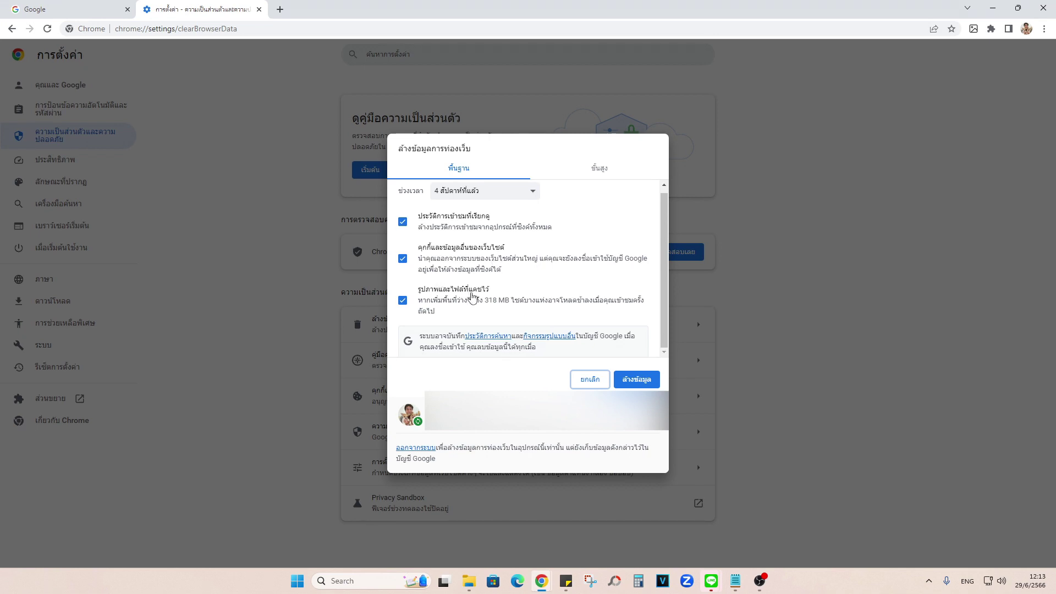
click(578, 238)
click(598, 169)
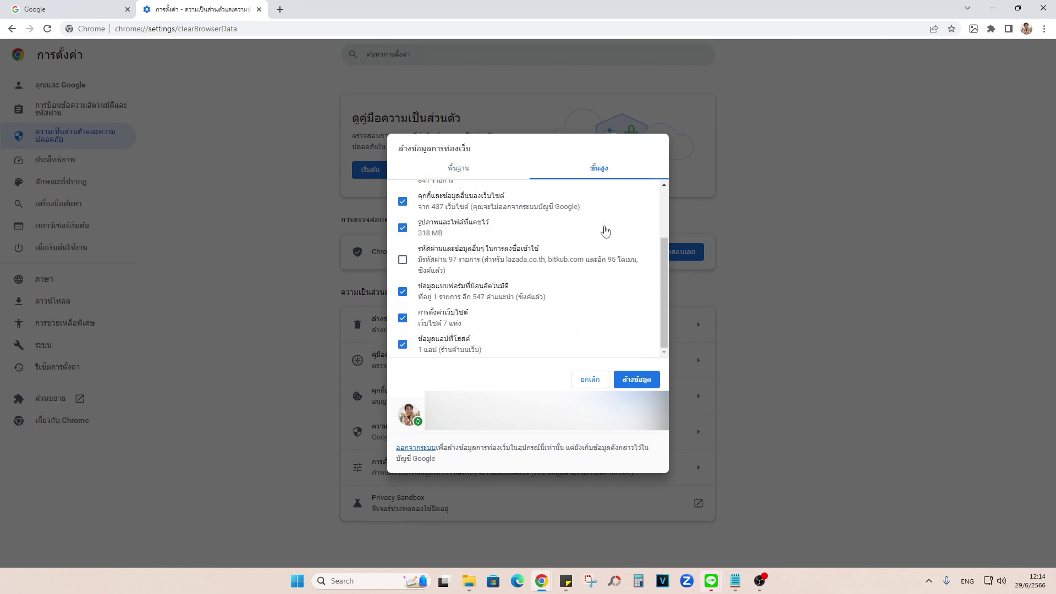
scroll(604, 230, up, 1)
scroll(605, 230, down, 2)
click(501, 176)
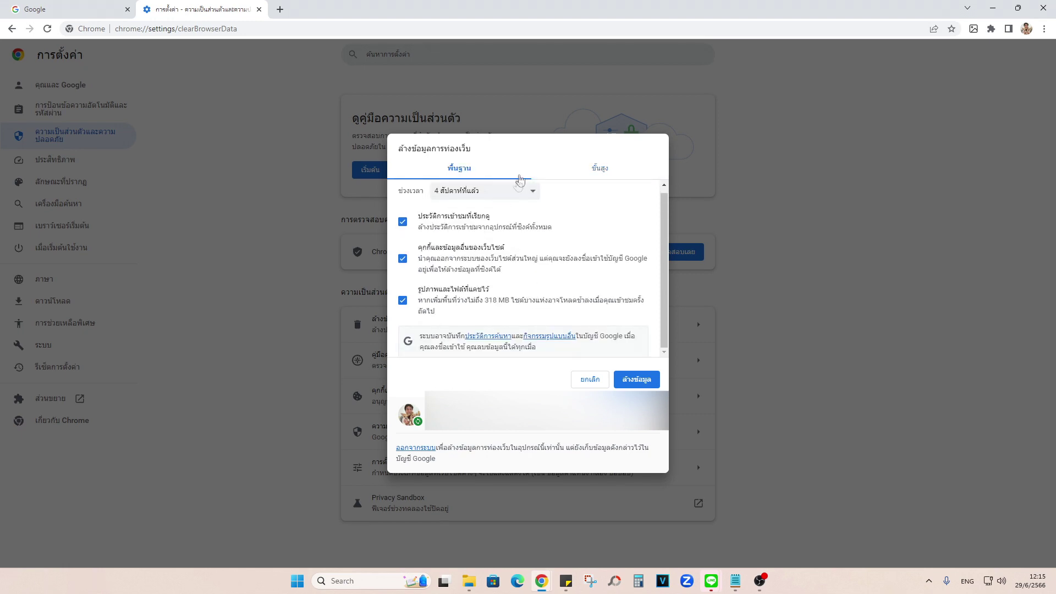
- Try the last 7 days and last 24 hours as the time range for clearing browsing data
click(515, 190)
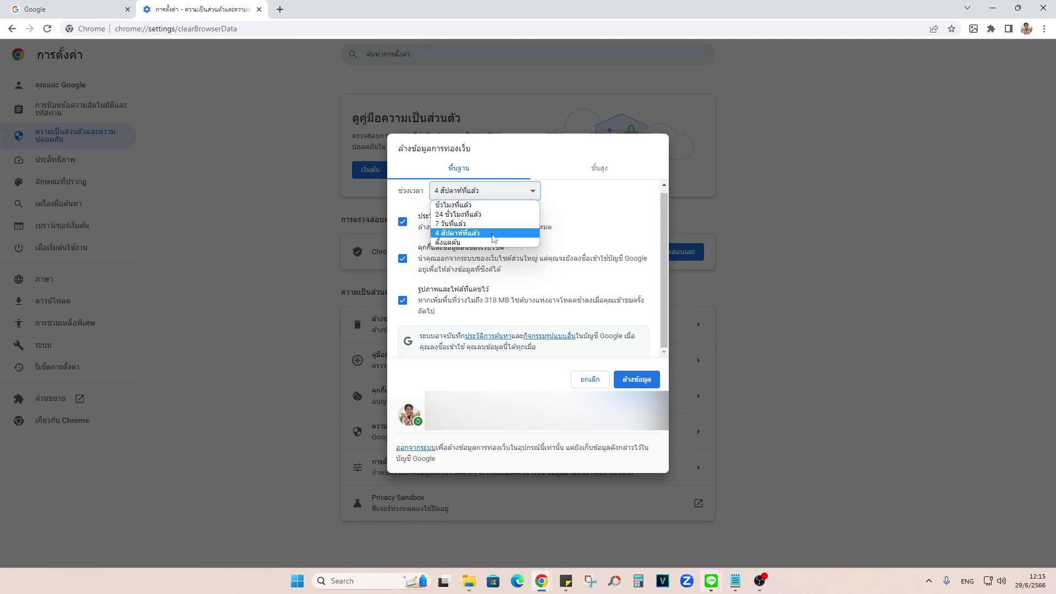
click(491, 223)
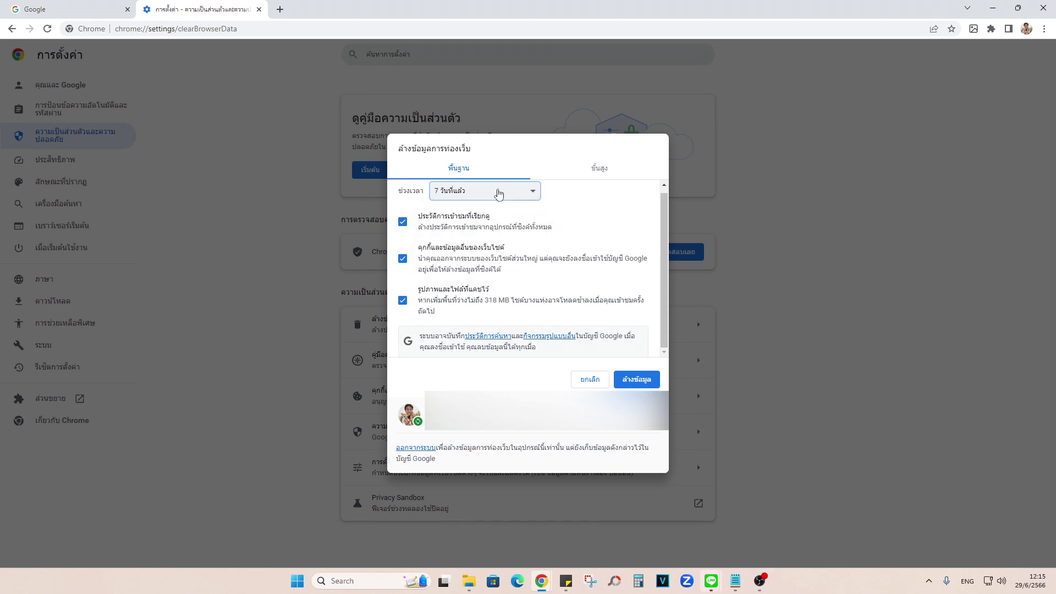
click(496, 192)
click(490, 214)
- Set the time range to the last 4 weeks and clear browsing history, cookies, and cached images and files
click(504, 197)
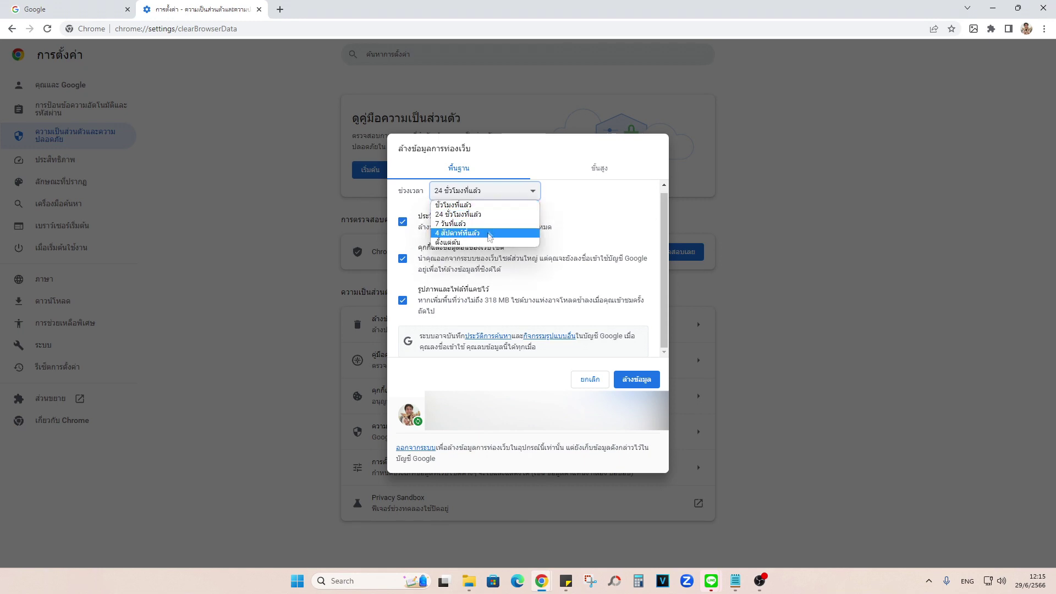
click(488, 234)
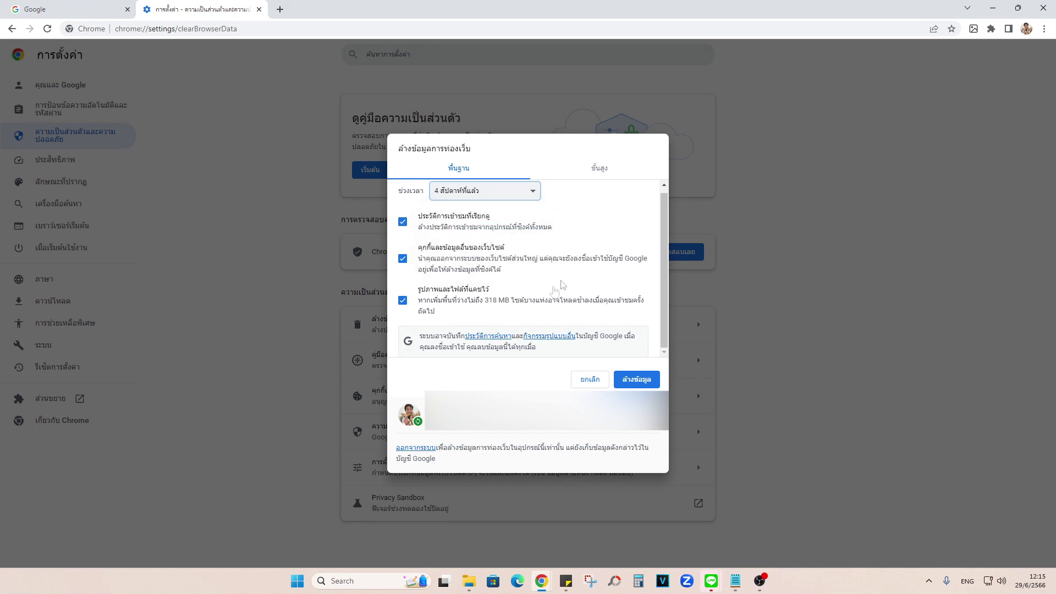
click(635, 385)
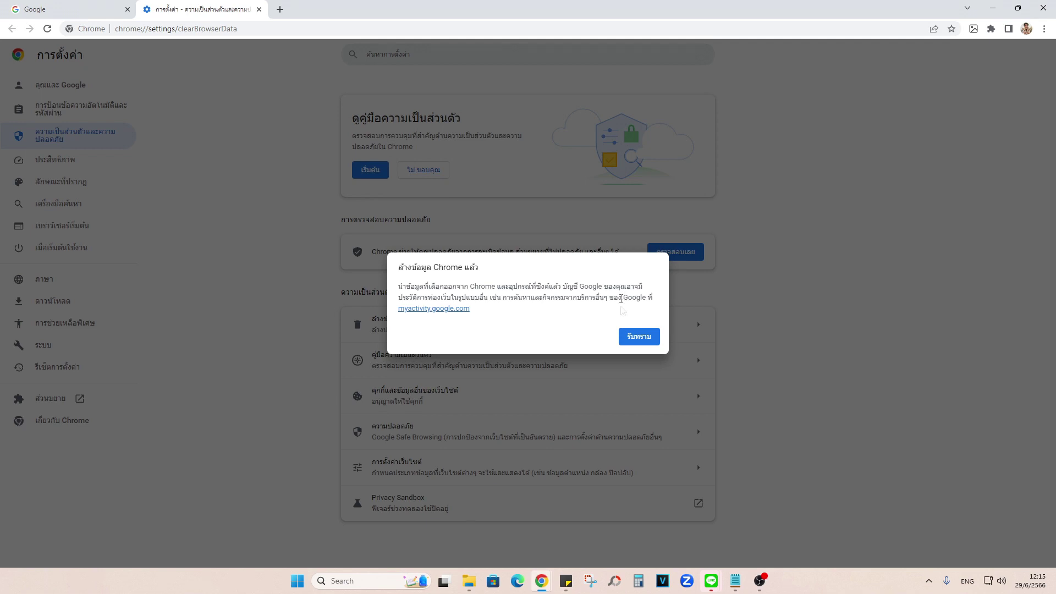
click(632, 345)
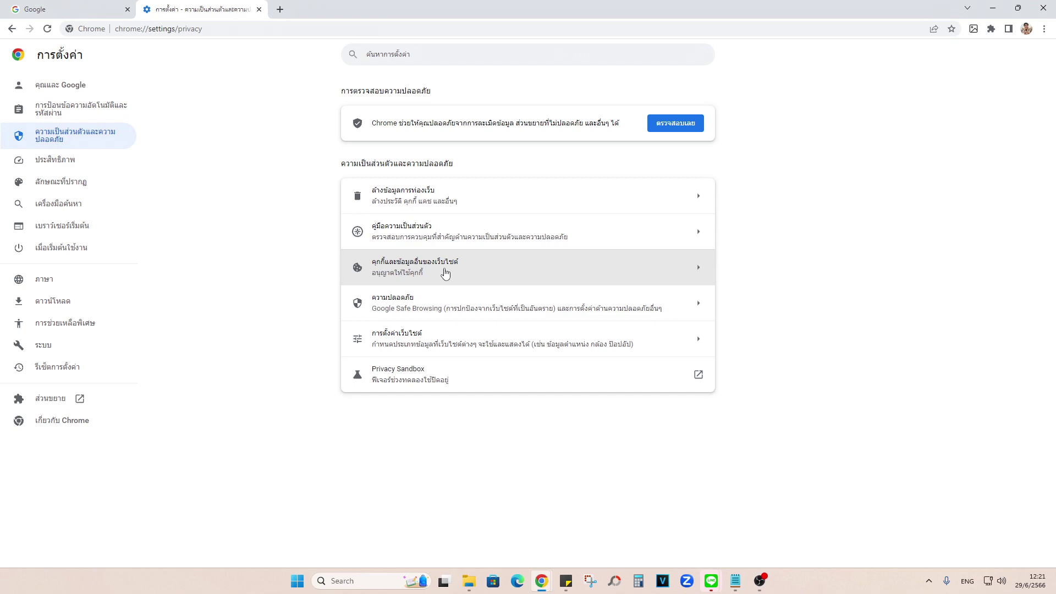
- In the cookie settings, set page preloading to extended preloading (การโหลดล่วงหน้าที่เพิ่มขึ้น)
click(445, 273)
scroll(729, 260, down, 5)
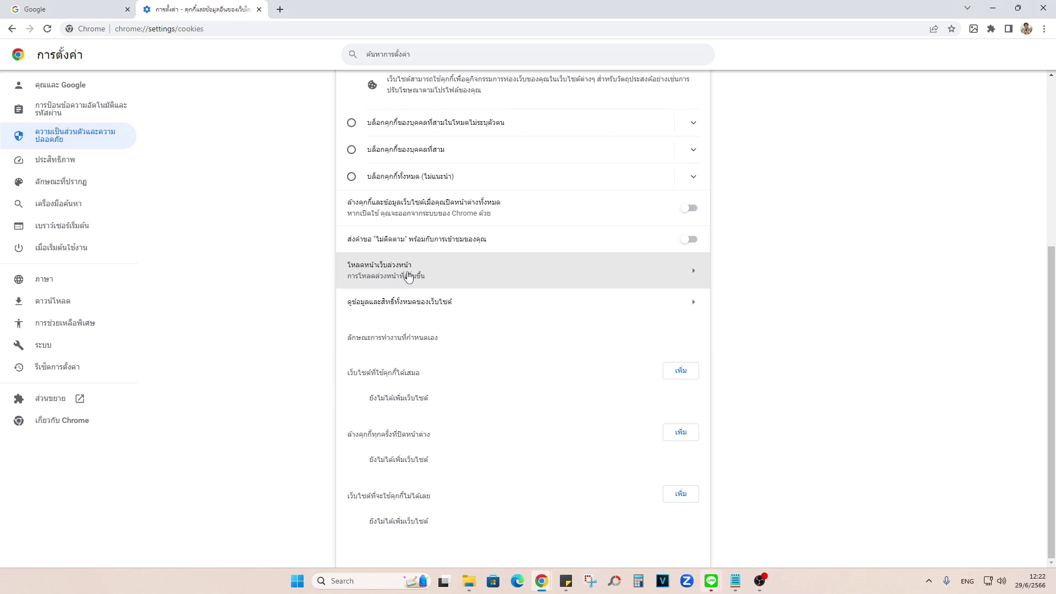
click(408, 277)
click(358, 174)
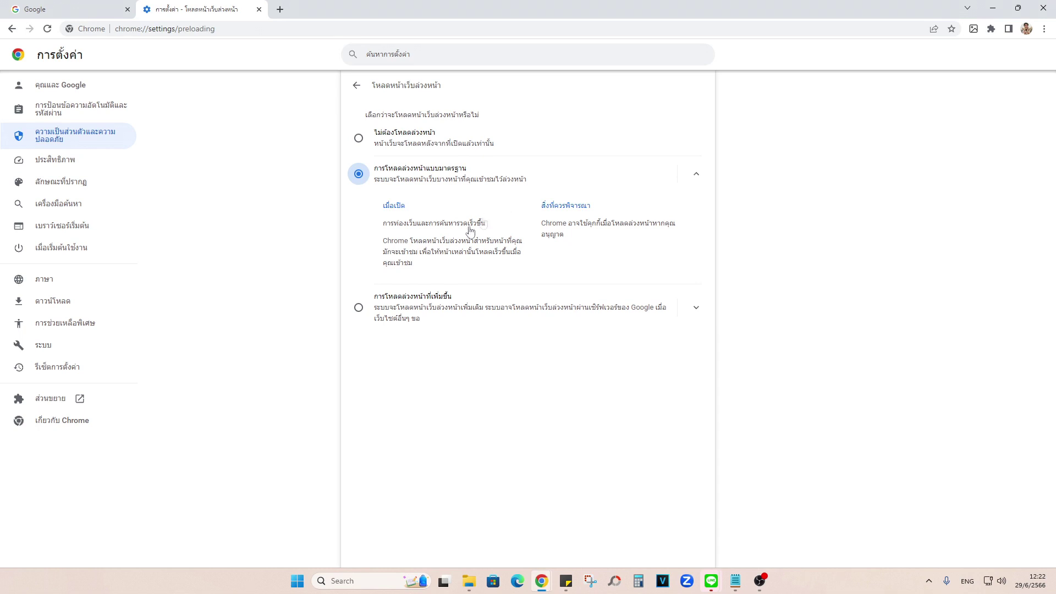
click(357, 309)
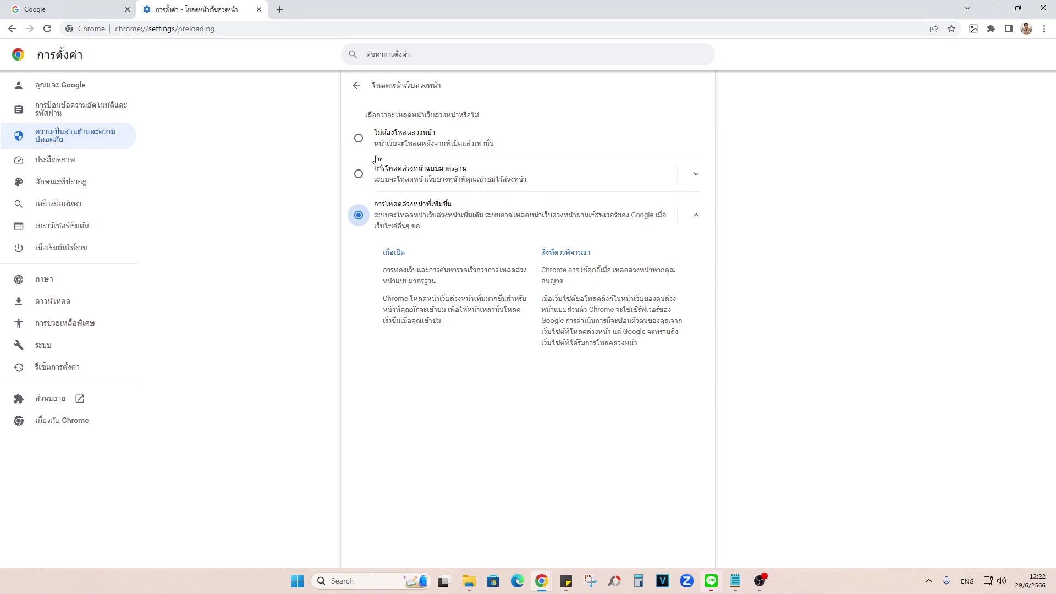
click(360, 189)
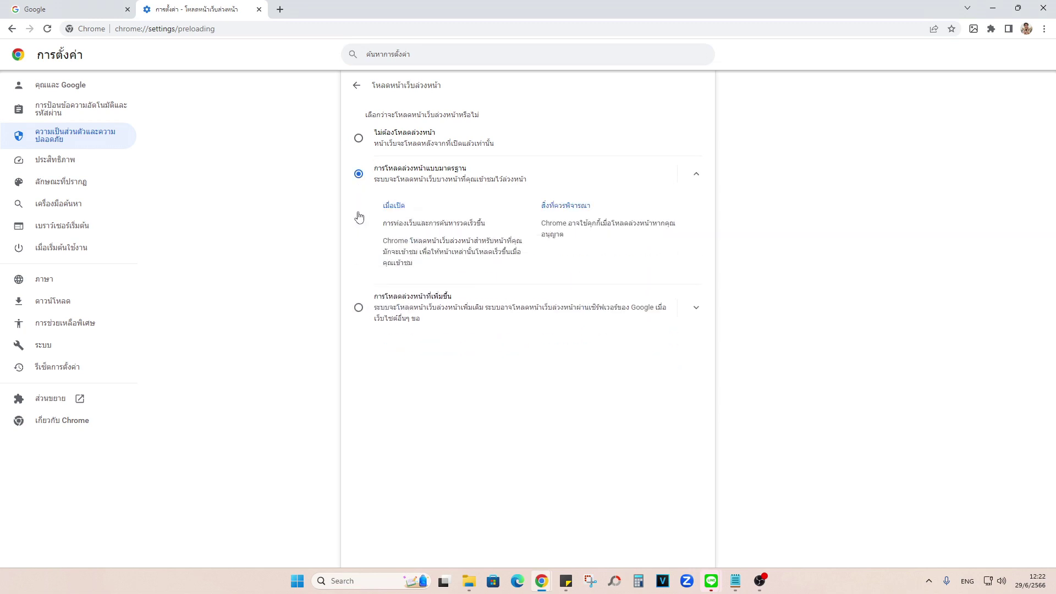
click(358, 308)
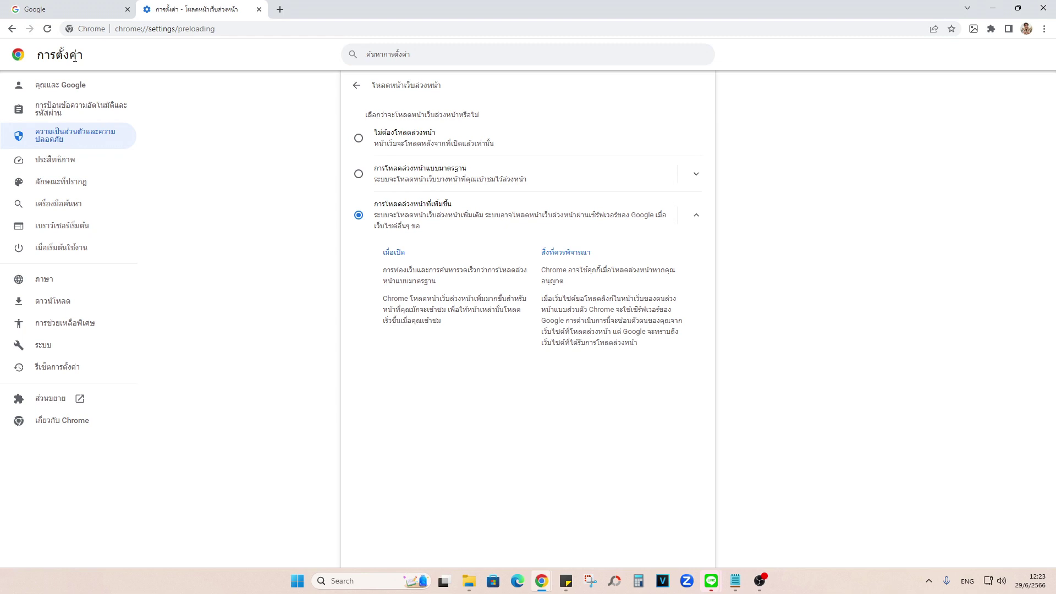
- Review the memory saver option in the performance settings and check the browser version on the About Chrome page
click(70, 164)
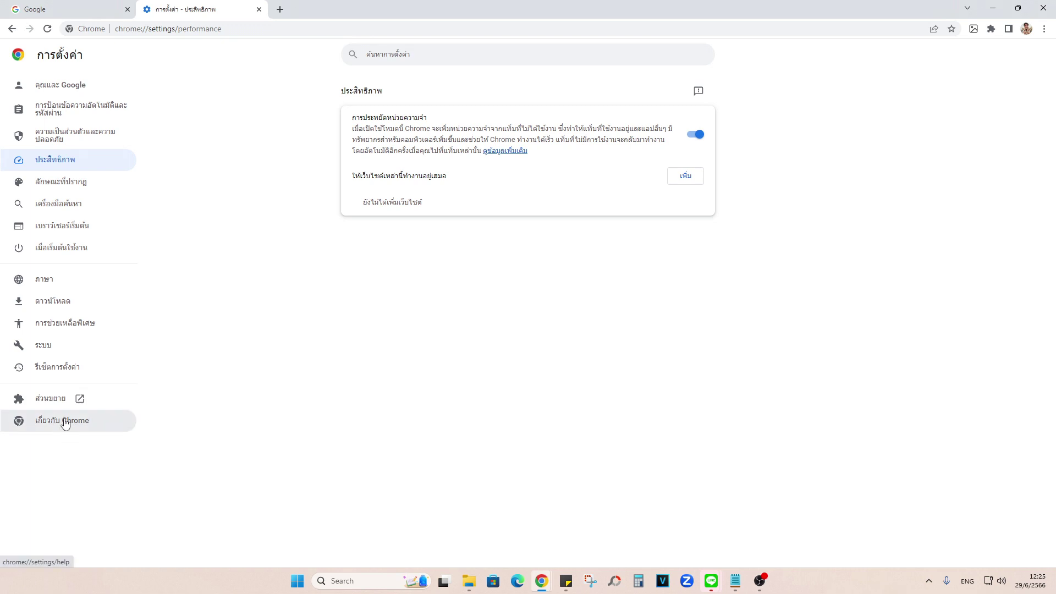
click(65, 421)
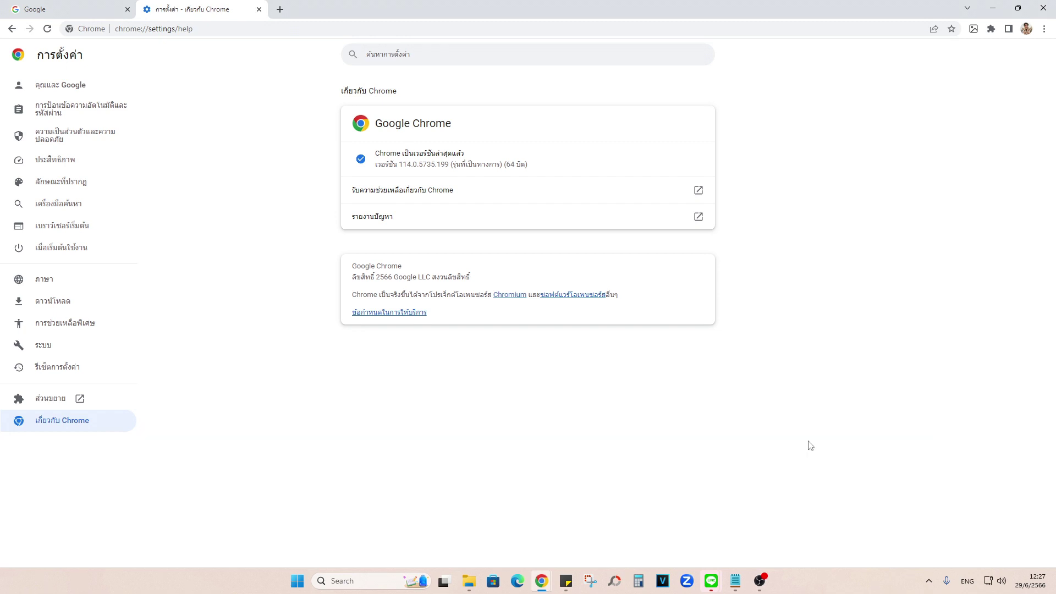
- Copy the address Chrome://flags from the Notepad note and load it in a new Chrome tab
click(735, 580)
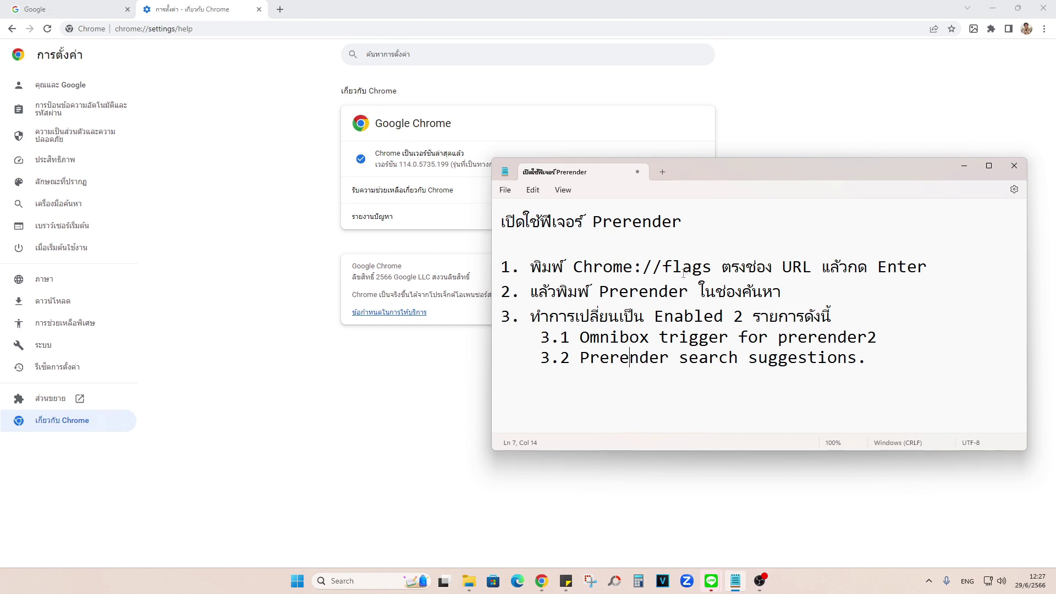
drag(712, 267, 574, 268)
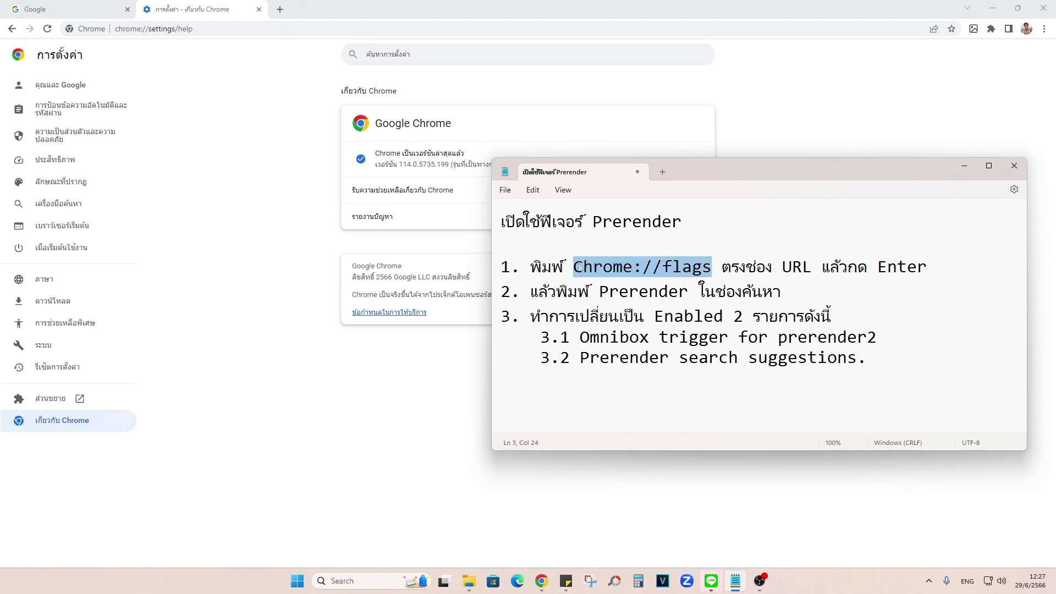
right_click(597, 268)
click(627, 322)
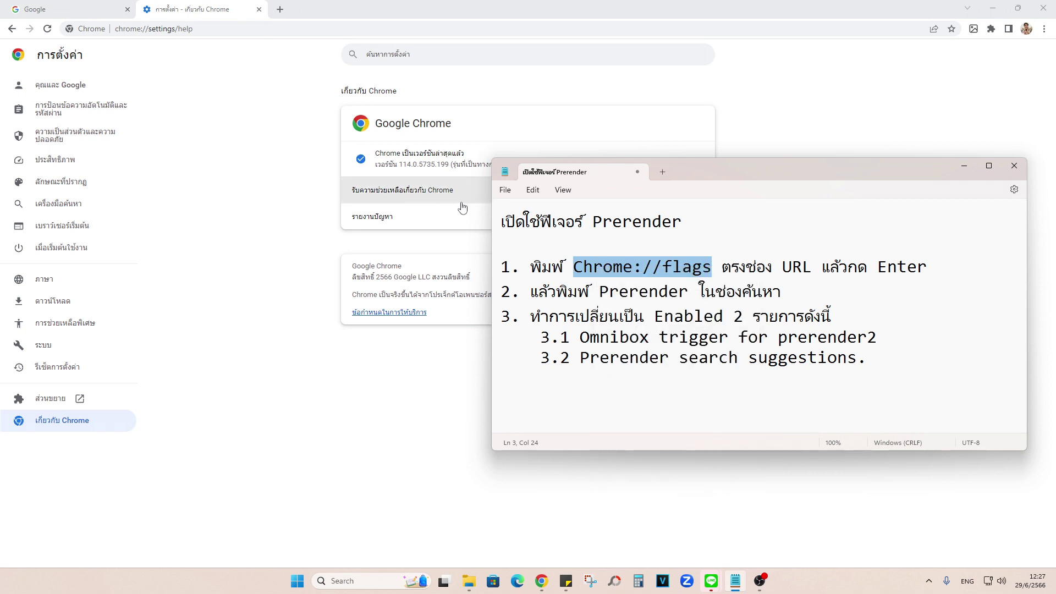
click(279, 8)
key(ctrl+v)
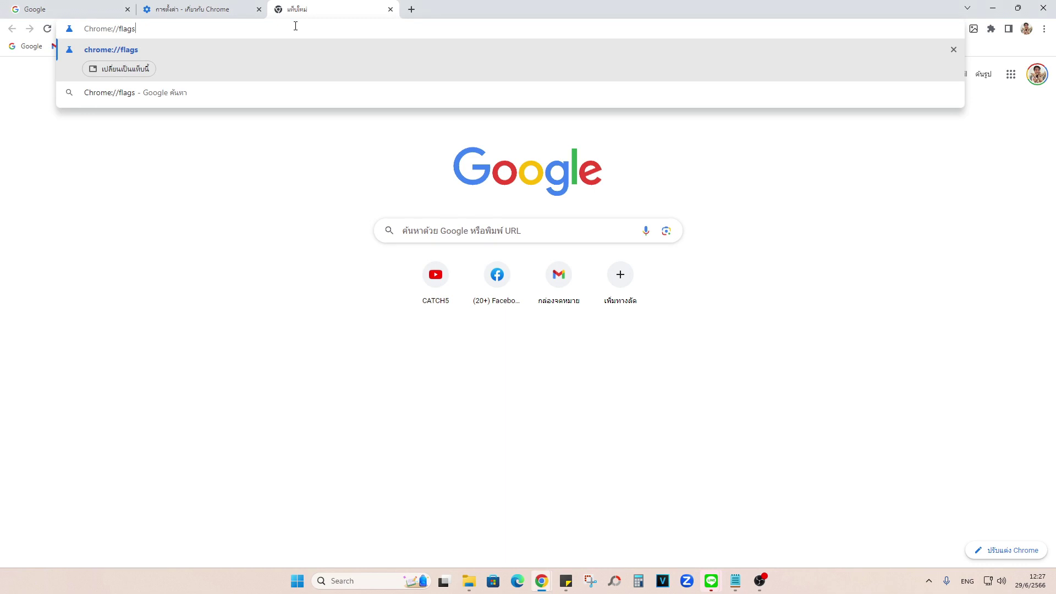
key(Return)
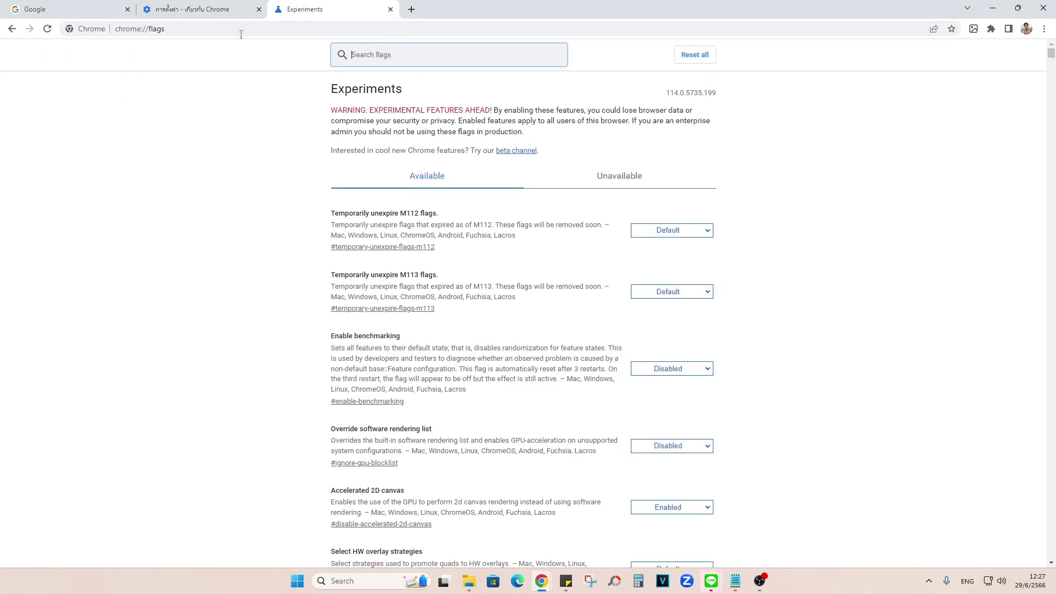
- Copy the word Prerender from the Notepad note and search Chrome's flags for it
click(736, 583)
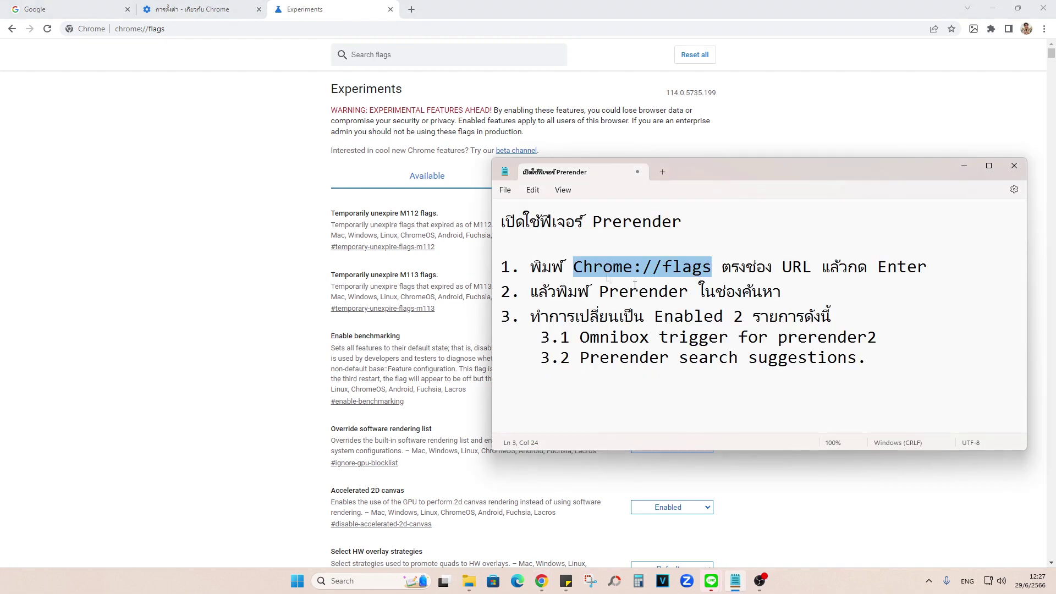
drag(688, 292, 598, 292)
key(ctrl+c)
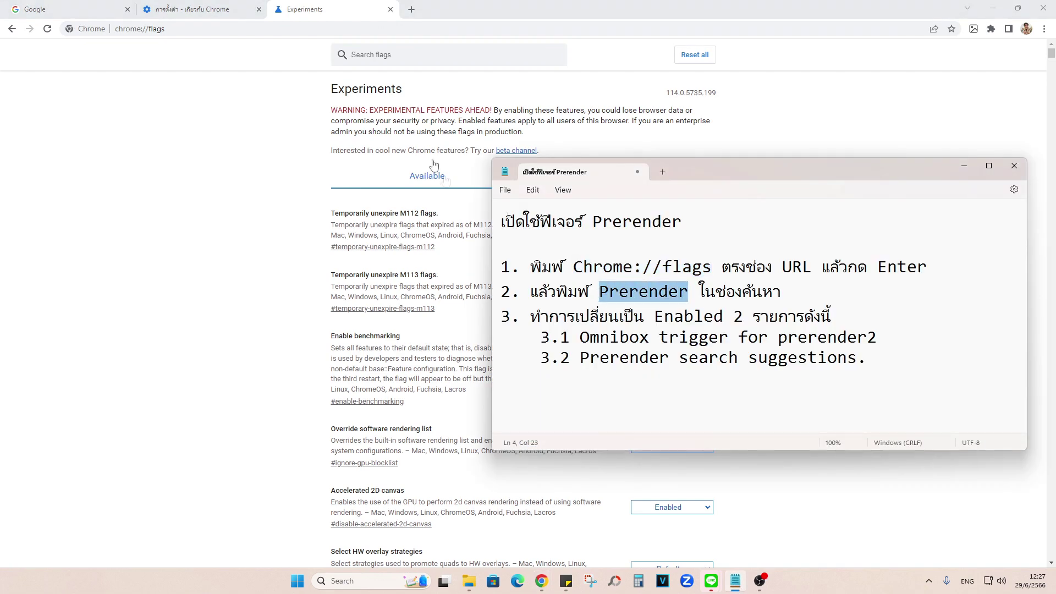
click(429, 58)
key(ctrl+v)
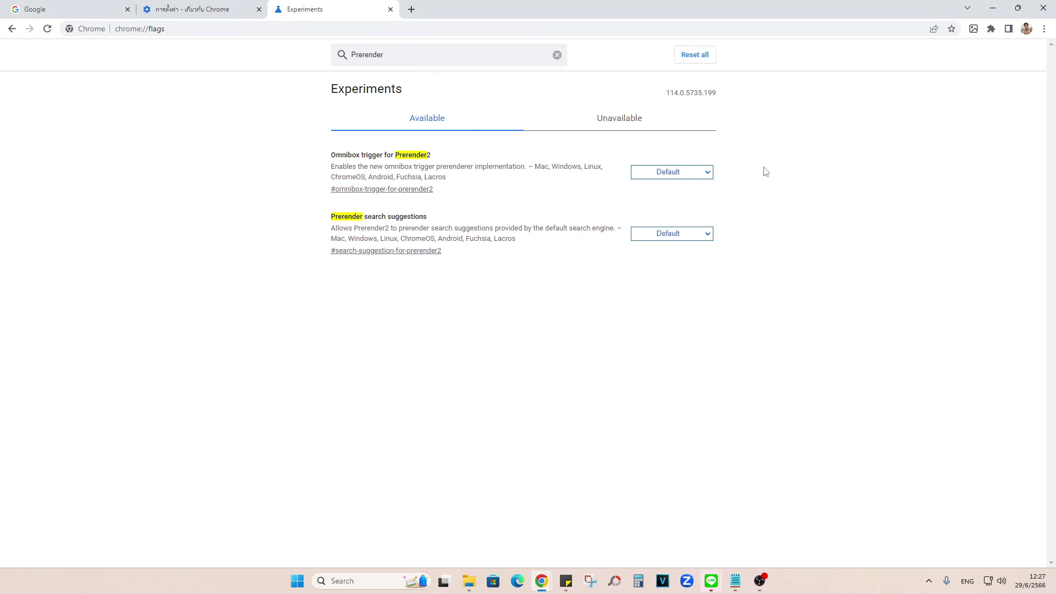
- Set the flags Omnibox trigger for Prerender2 and Prerender search suggestions to Enabled and relaunch Chrome
click(680, 173)
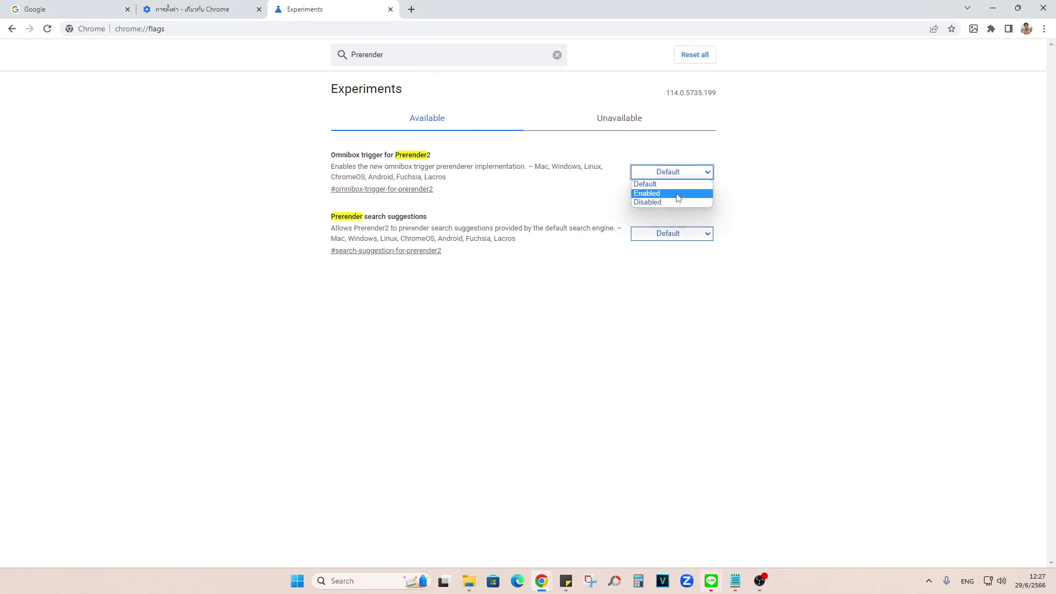
click(676, 193)
click(688, 233)
click(680, 255)
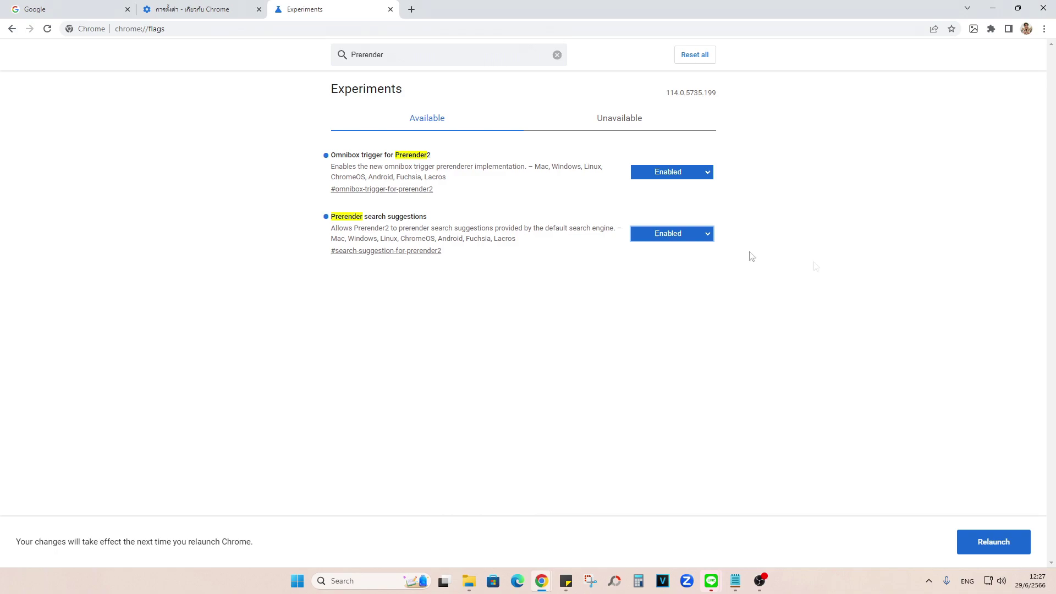
click(995, 554)
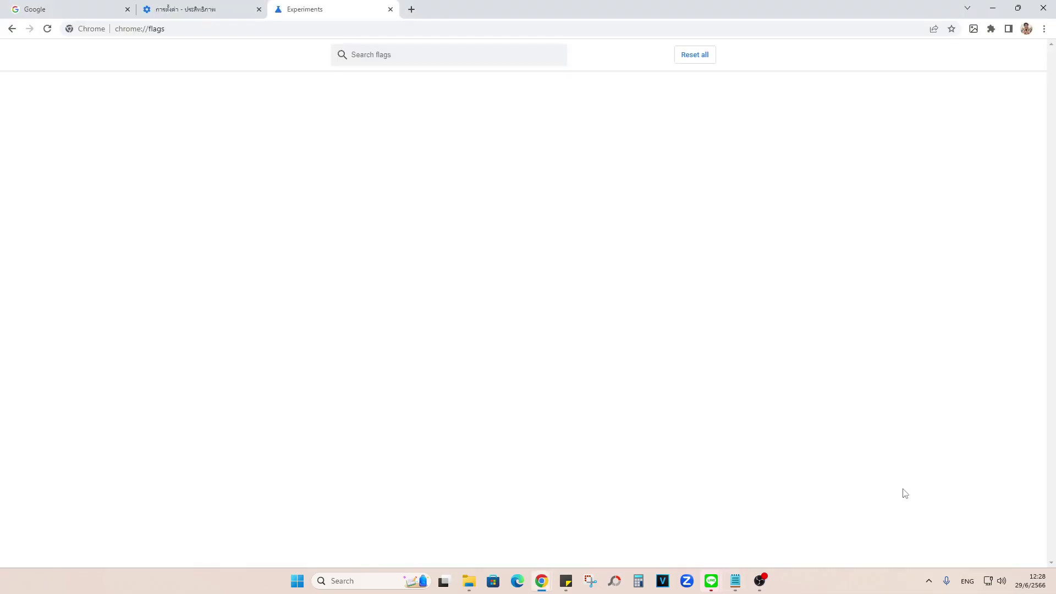